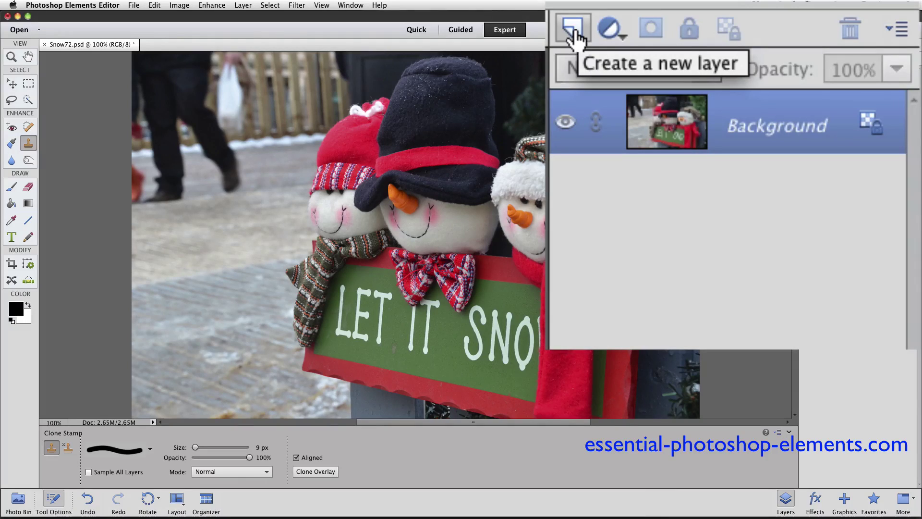
Create a new empty layer, Layer 1, above the Background photo.
left_click(572, 34)
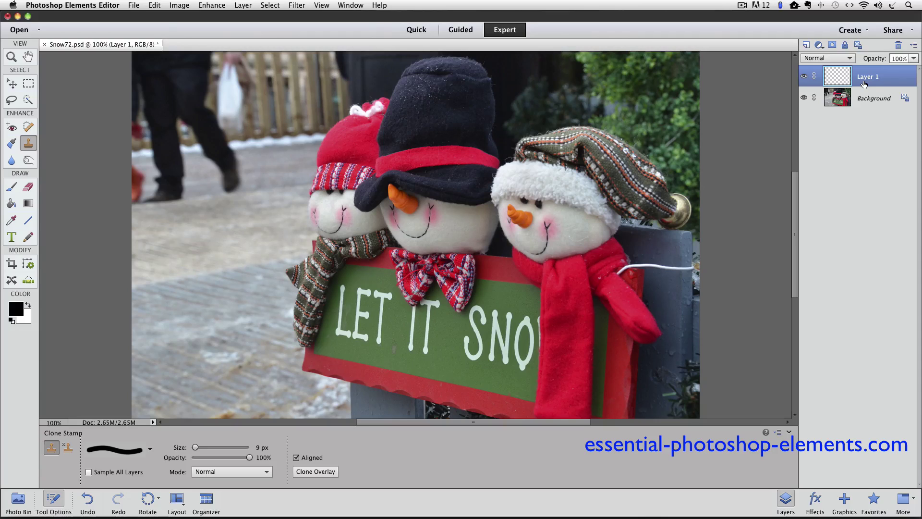
Fill Layer 1 with black in Normal mode at 100% opacity.
left_click(156, 6)
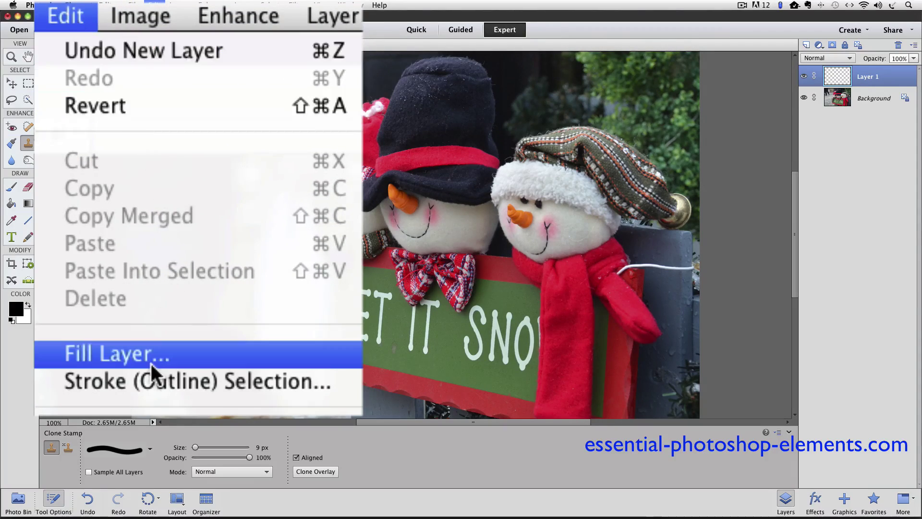
left_click(125, 359)
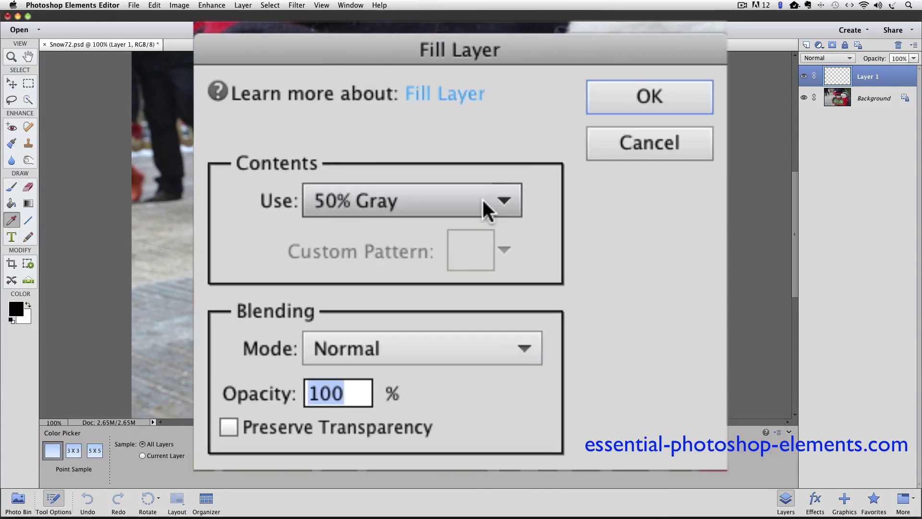
left_click(468, 232)
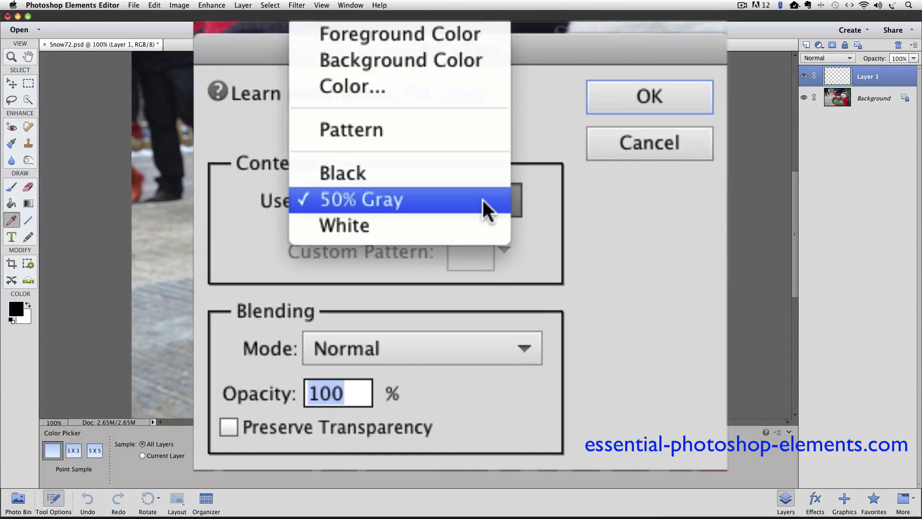
left_click(475, 171)
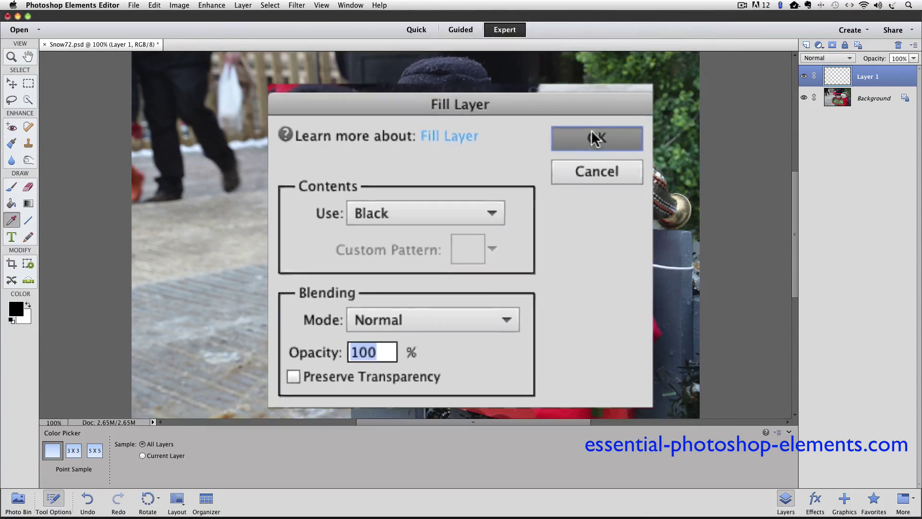
left_click(593, 132)
key("s")
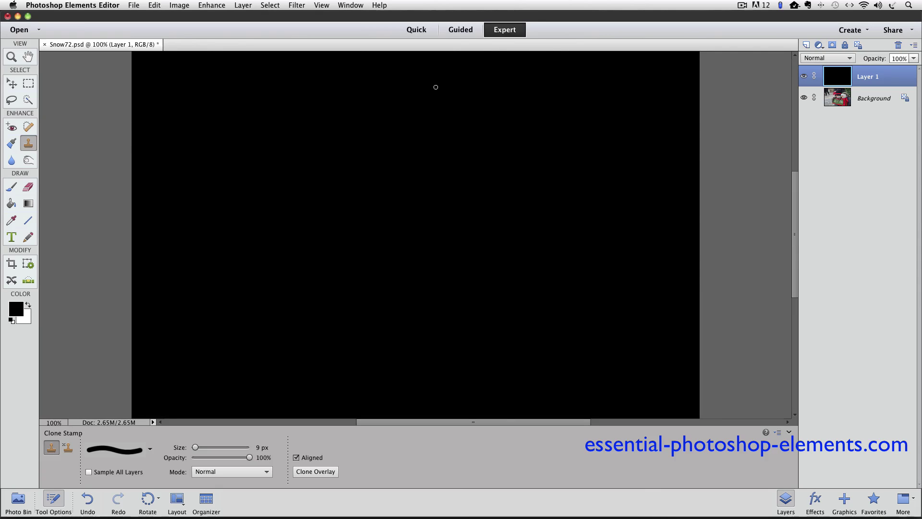
Add 200% Gaussian monochromatic noise to the black Layer 1.
left_click(297, 5)
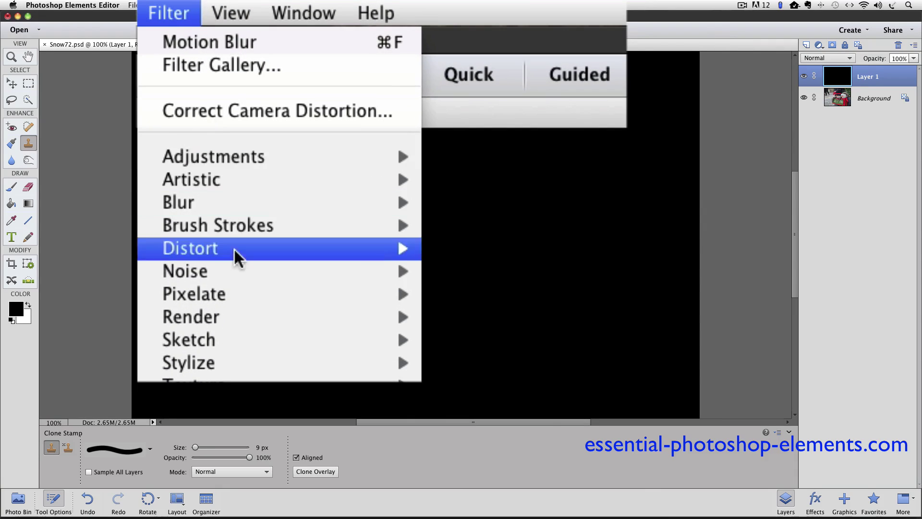
mouse_move(322, 107)
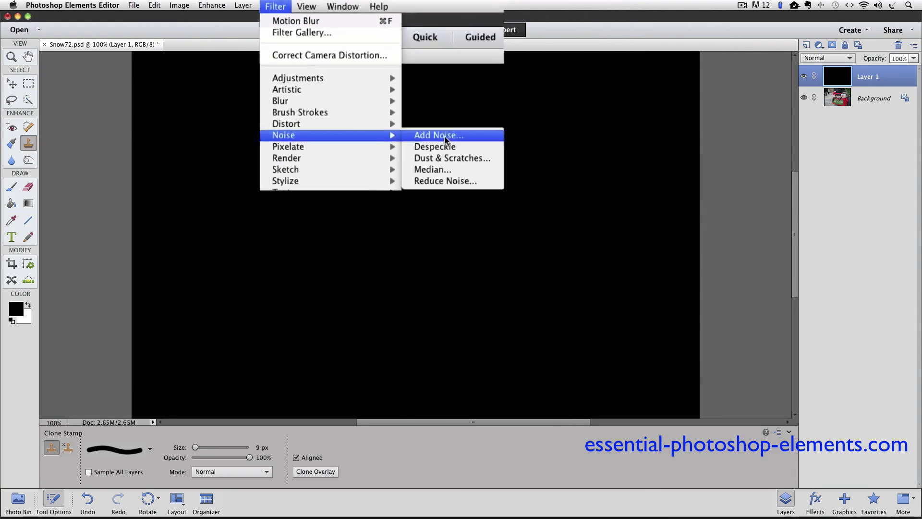
left_click(504, 271)
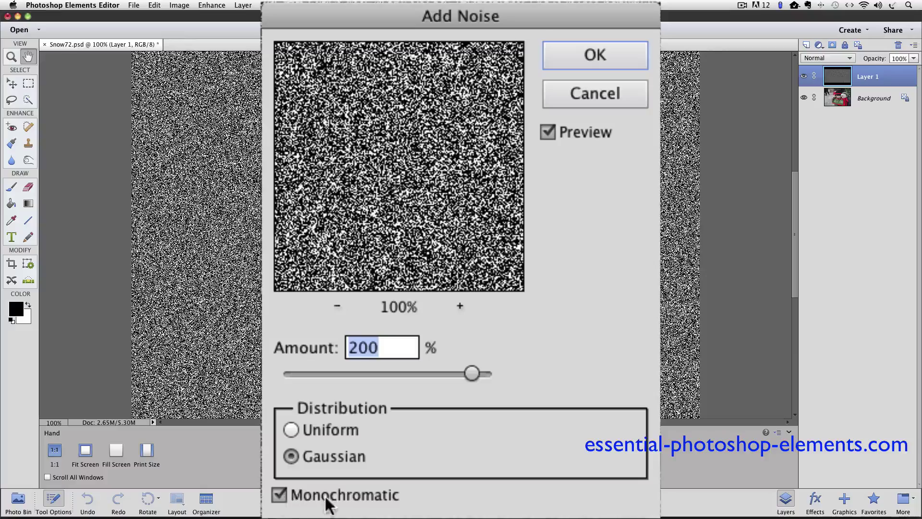
left_click(568, 72)
key("s")
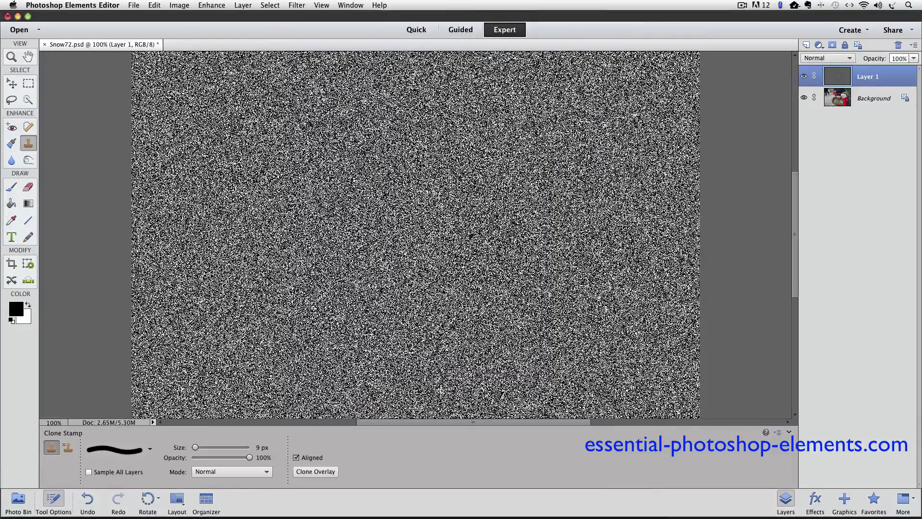
Soften Layer 1's noise with a 2.0-pixel Gaussian Blur.
left_click(296, 5)
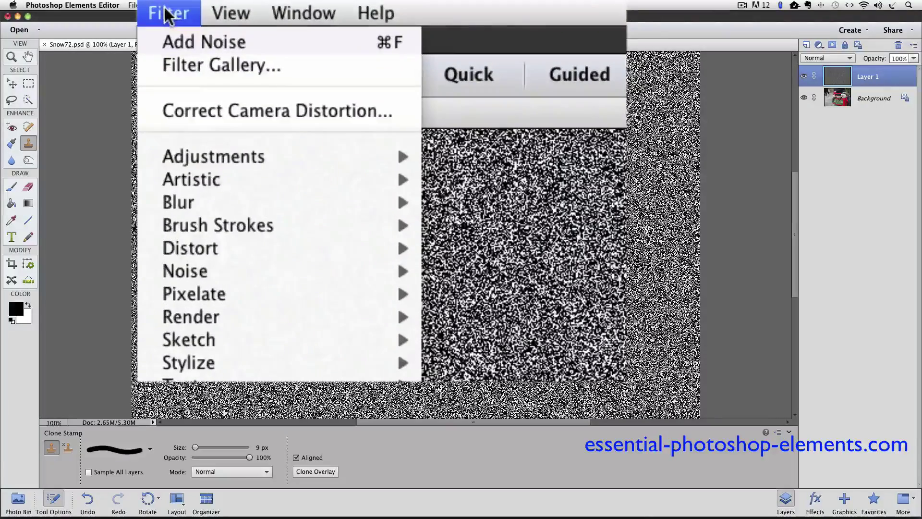
mouse_move(192, 199)
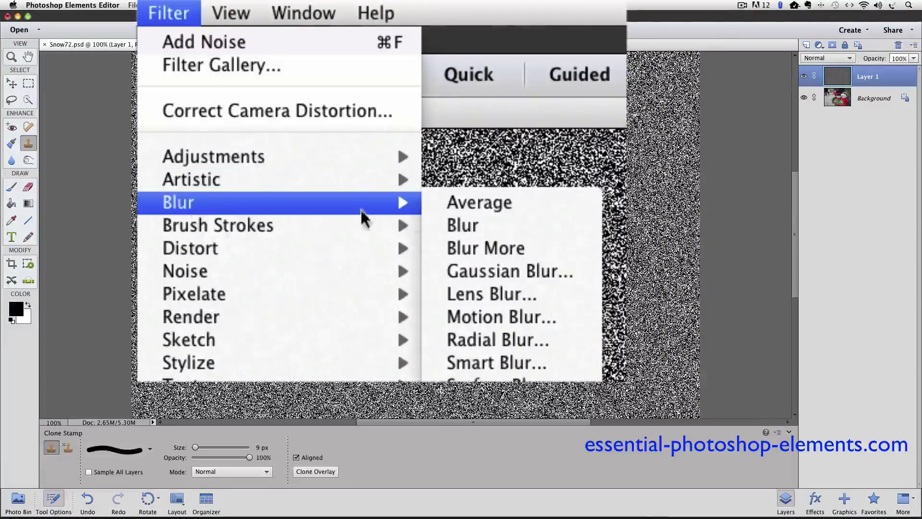
left_click(437, 110)
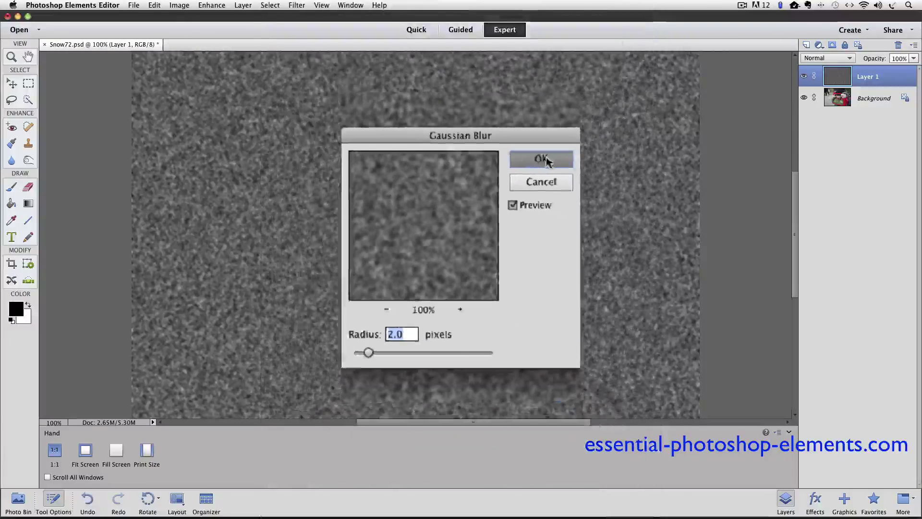
left_click(547, 101)
key("s")
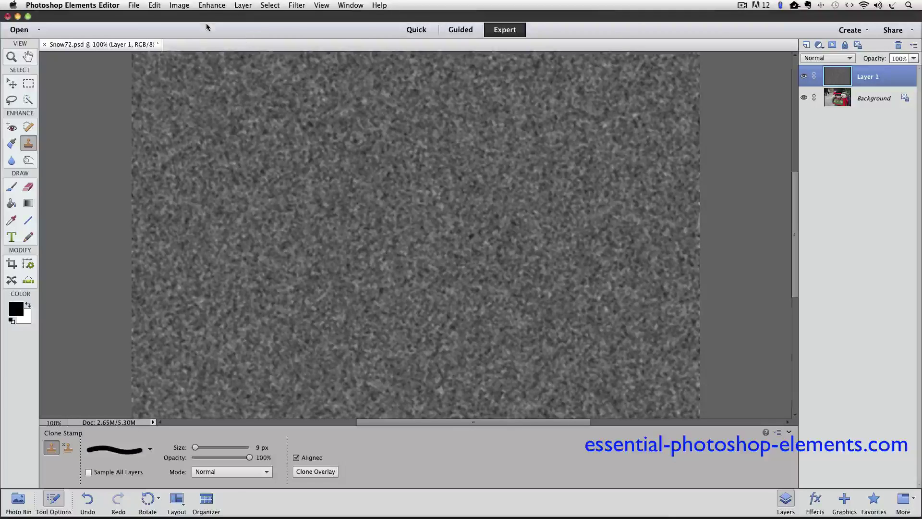
Apply Levels to Layer 1 with input values 125, 0.75 and 170.
left_click(214, 5)
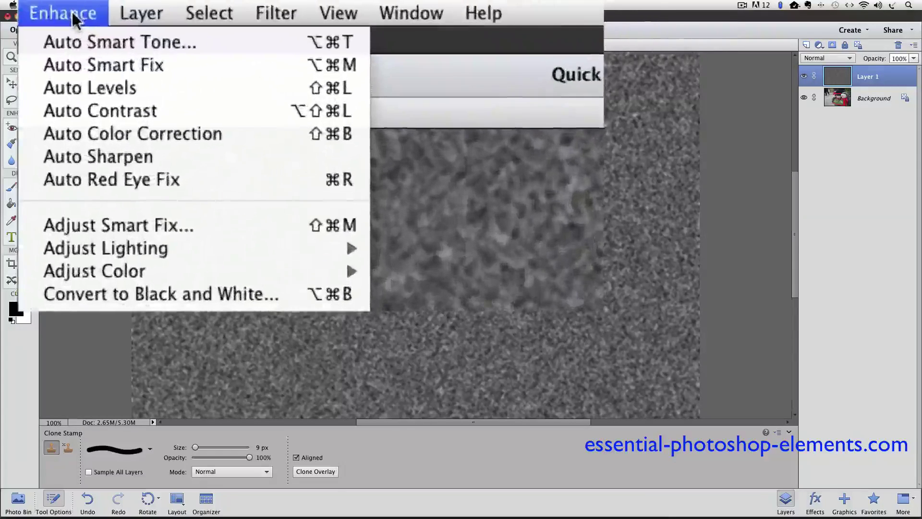
mouse_move(249, 99)
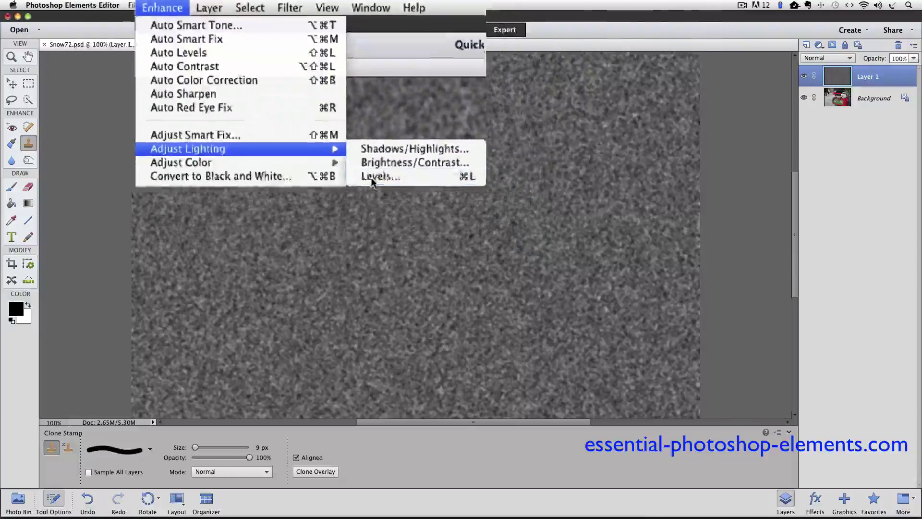
left_click(377, 176)
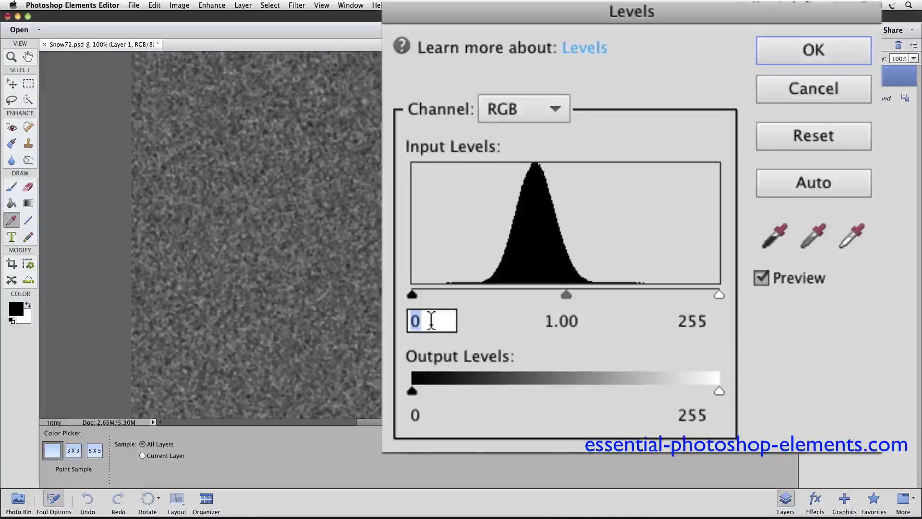
type("125")
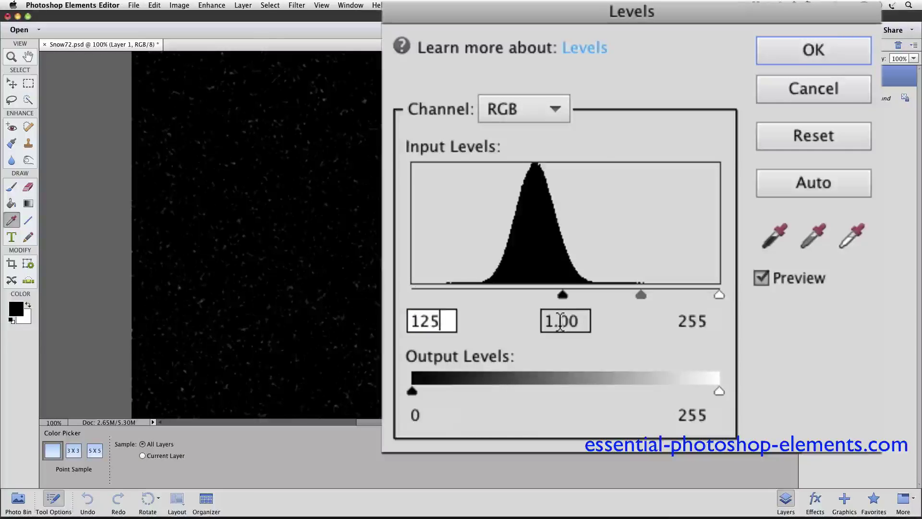
left_click(560, 321)
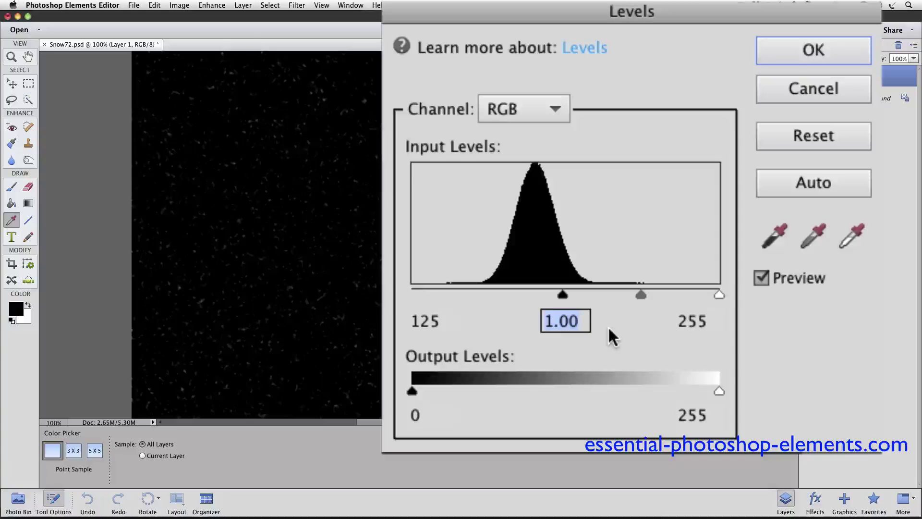
type(".")
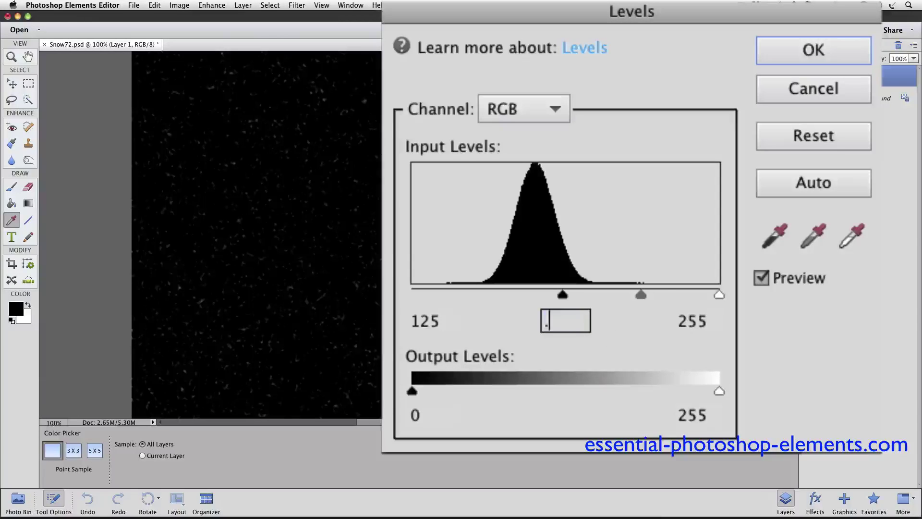
type("75")
left_click(688, 321)
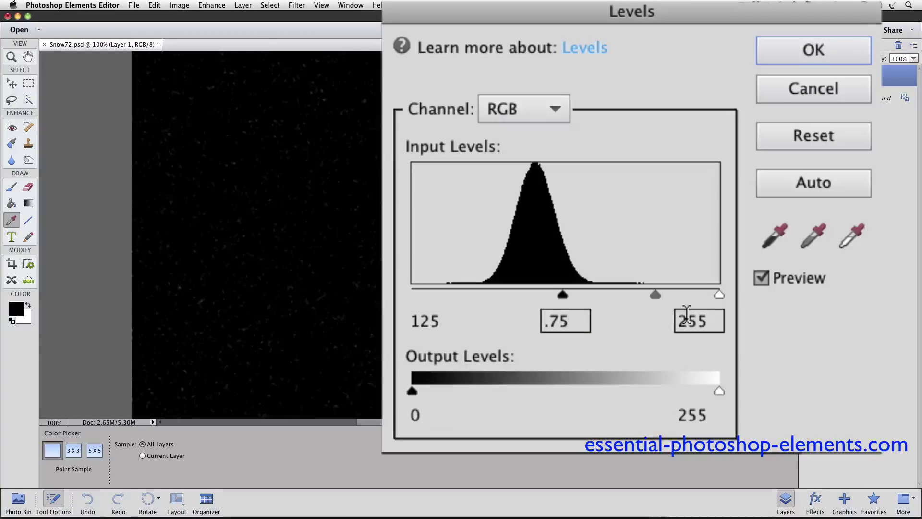
left_click(688, 320)
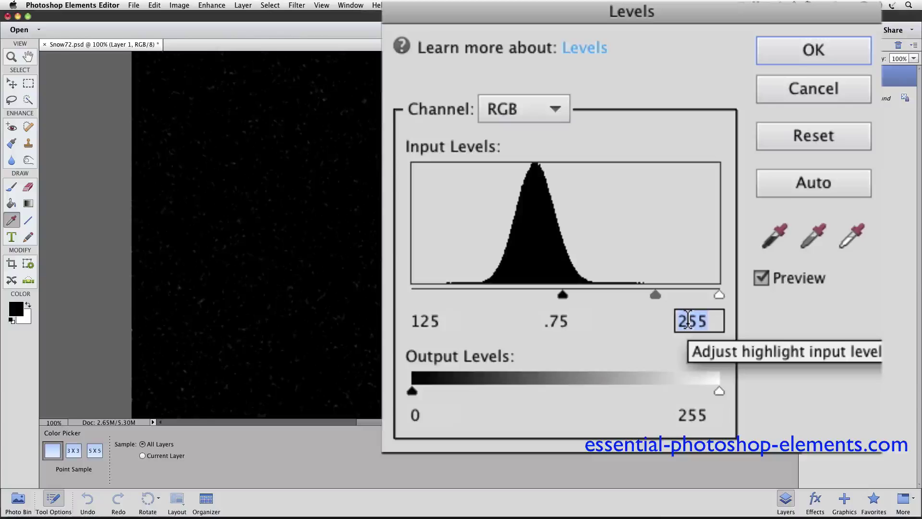
type("170")
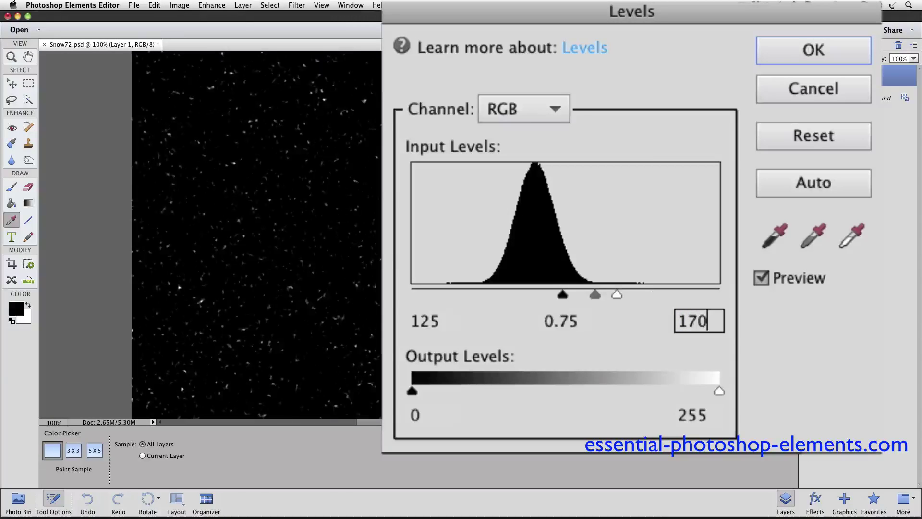
left_click(863, 54)
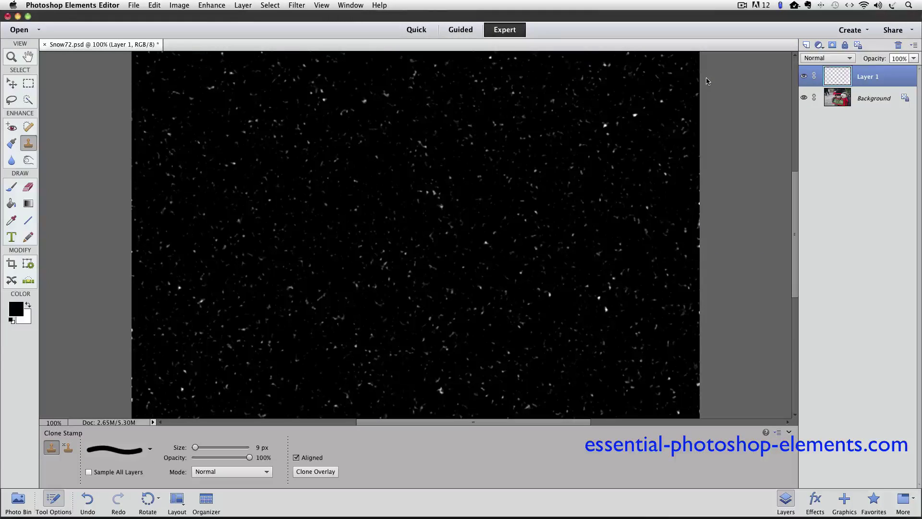
Preview a Motion Blur at -55° angle and 10-pixel distance on the flakes.
left_click(296, 5)
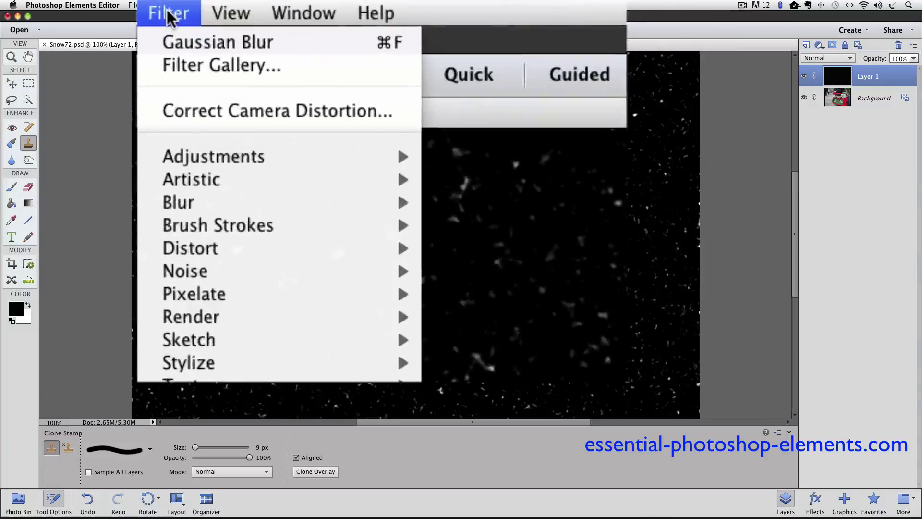
mouse_move(303, 93)
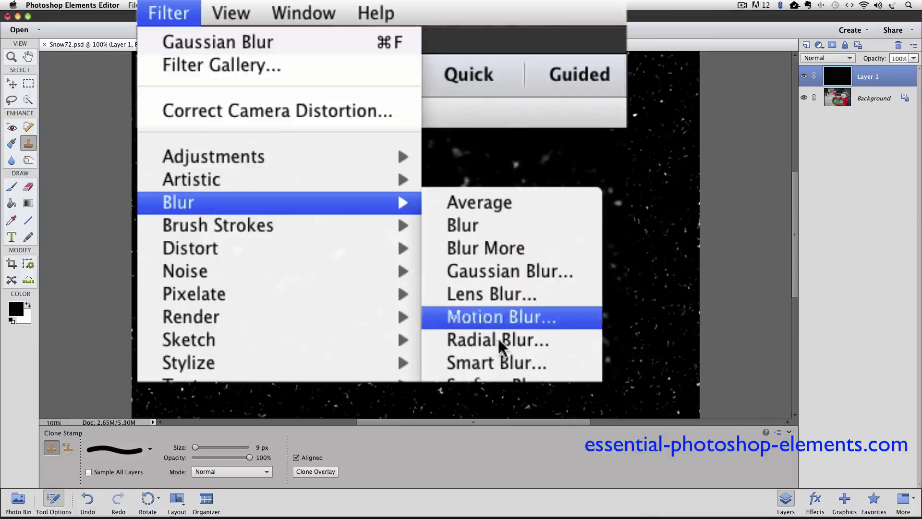
left_click(505, 316)
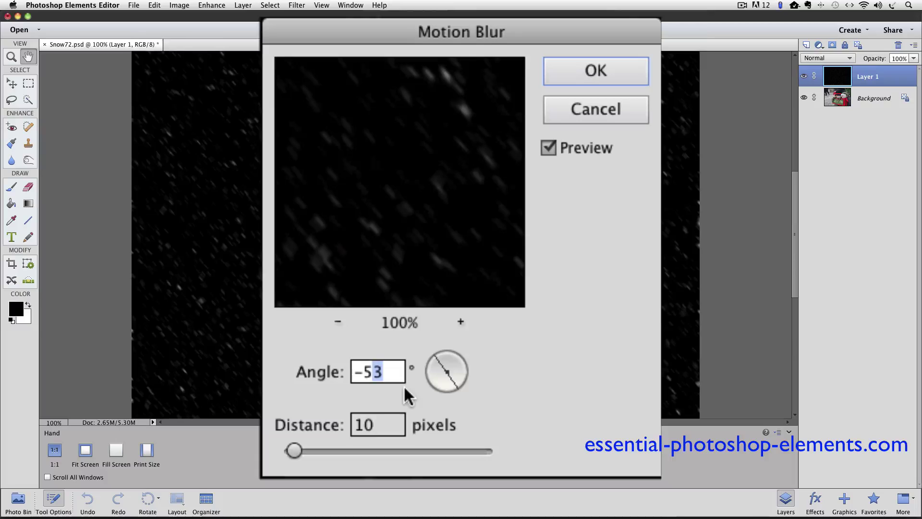
type("5")
Apply the motion blur and set Layer 1's blend mode to Screen.
left_click(597, 75)
key("s")
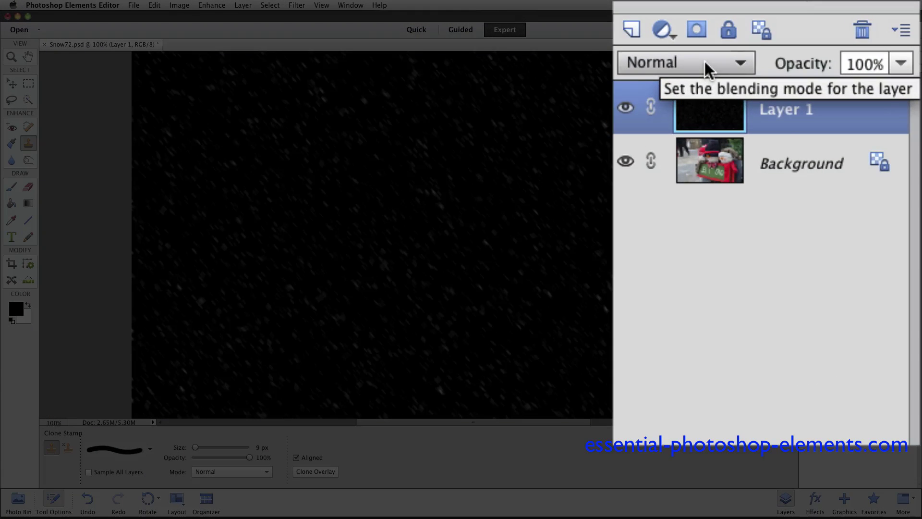
left_click(704, 62)
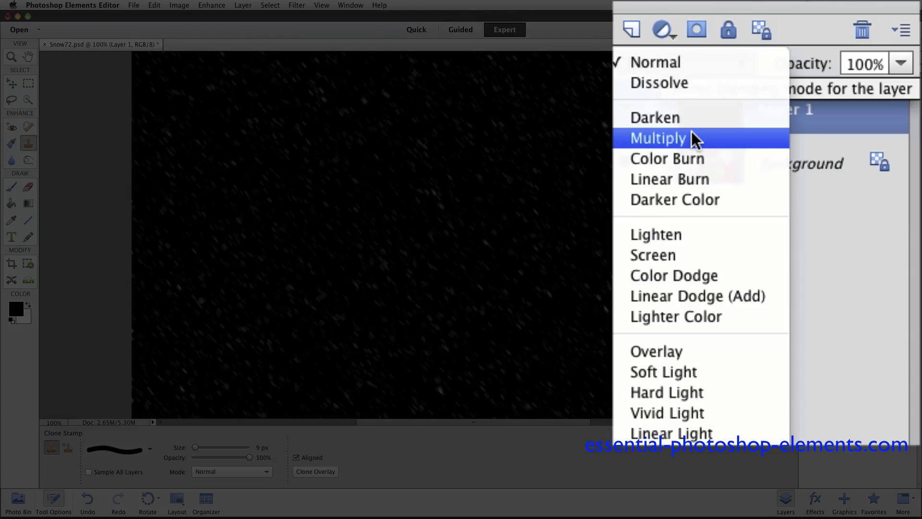
left_click(689, 255)
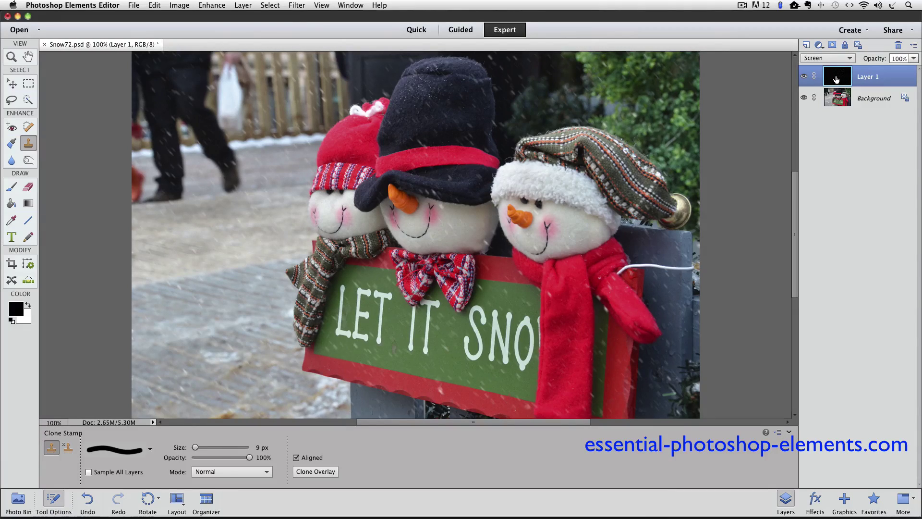
Duplicate Layer 1 and toggle the copy's visibility off and on to compare.
left_click_drag(706, 108, 630, 28)
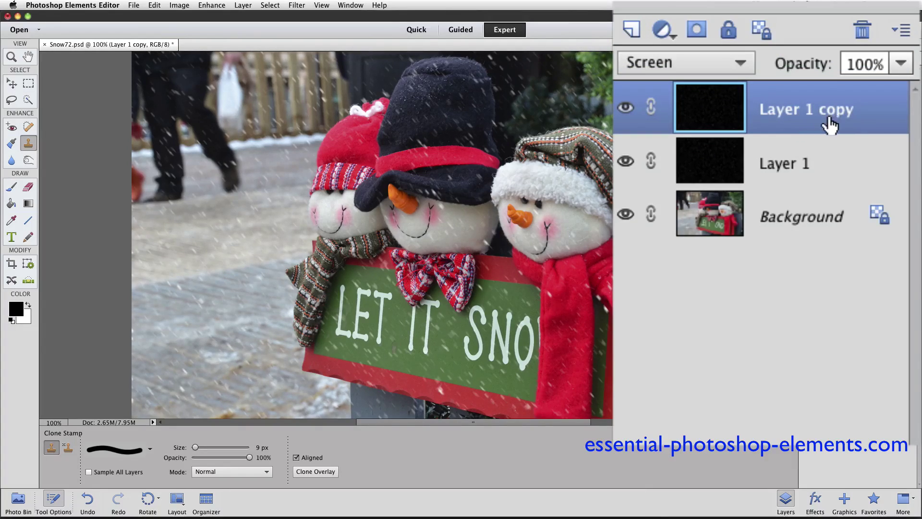
left_click(624, 110)
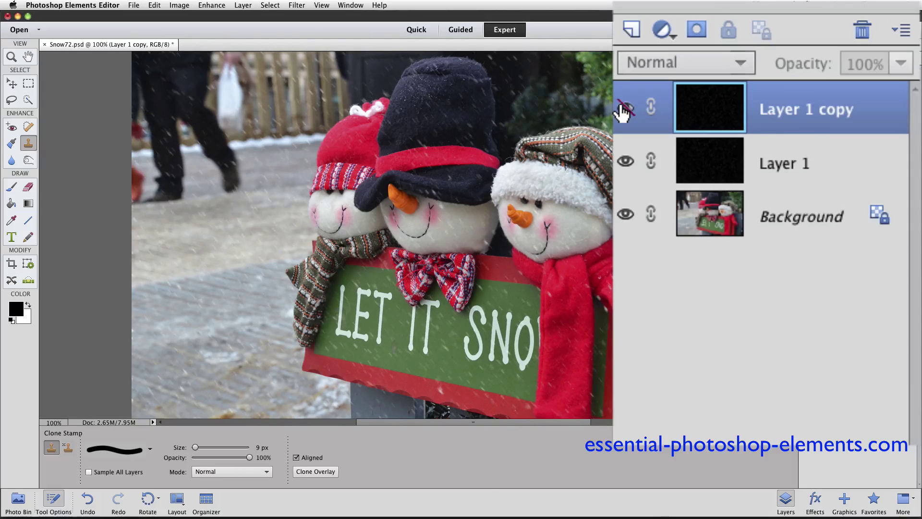
left_click(624, 109)
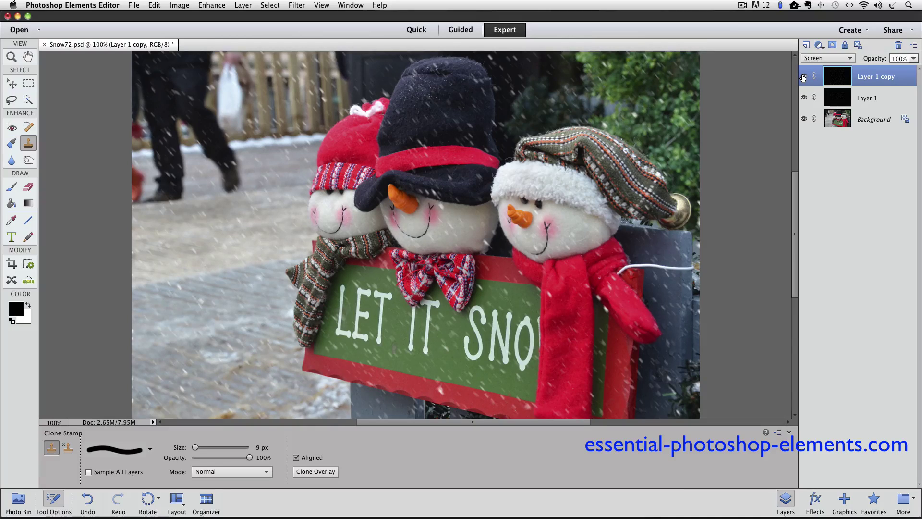
Rotate the Layer 1 copy 180° and merge it down into Layer 1.
left_click(178, 5)
mouse_move(179, 14)
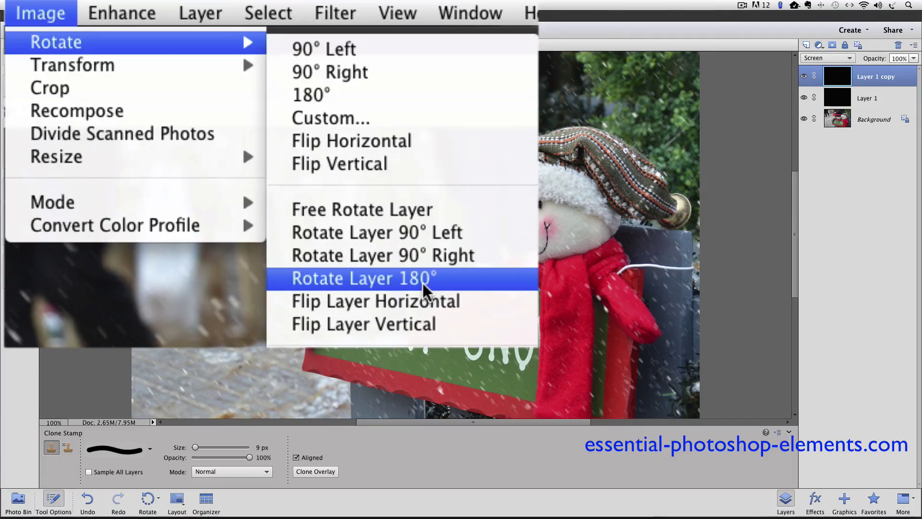
left_click(455, 281)
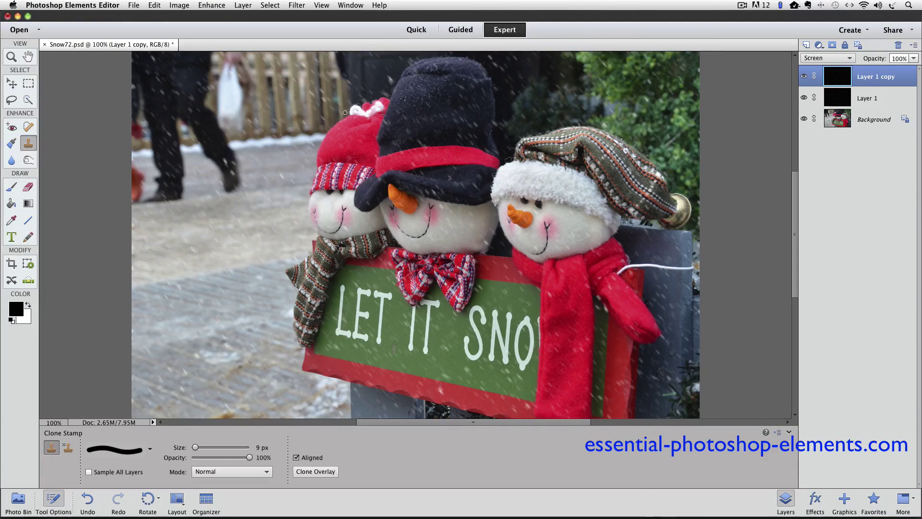
left_click(242, 5)
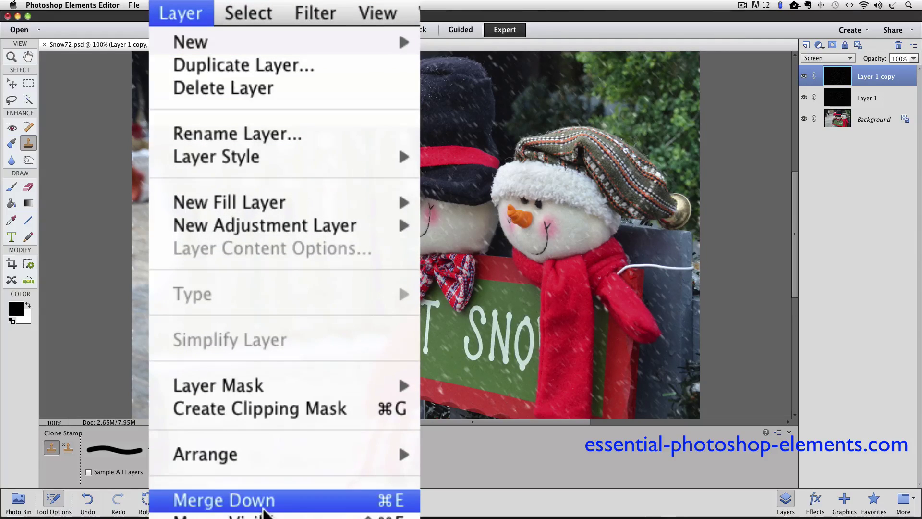
left_click(264, 402)
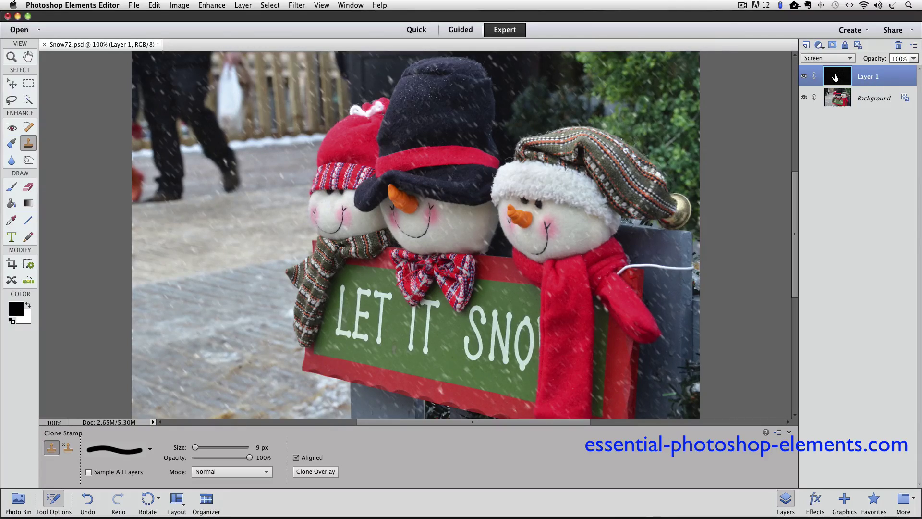
Duplicate the merged Layer 1 into a new Screen-mode Layer 1 copy.
left_click_drag(767, 32, 643, 24)
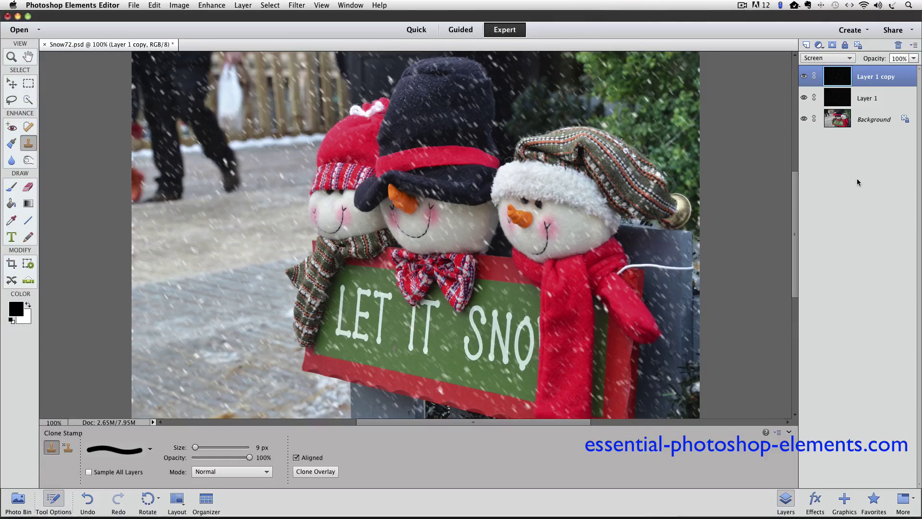
Free Transform Layer 1 copy to 175% width and height and commit it.
left_click(180, 5)
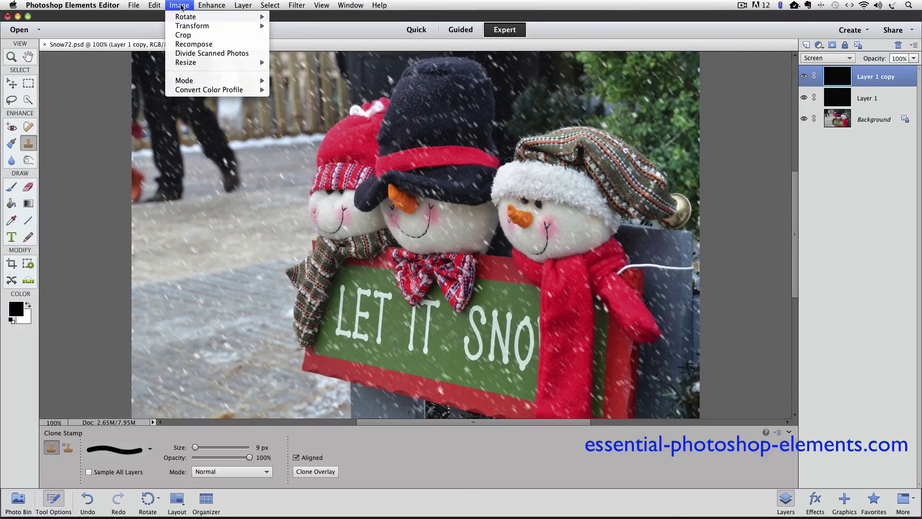
mouse_move(192, 26)
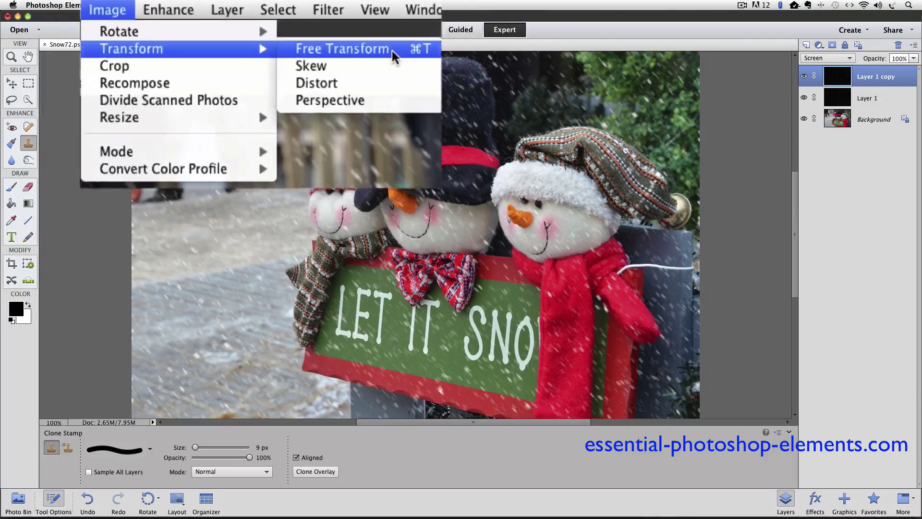
left_click(426, 64)
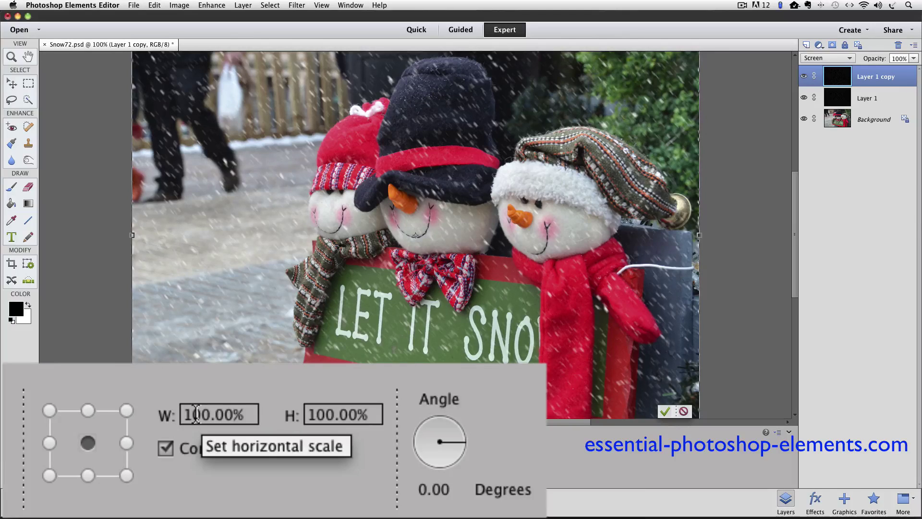
double_click(195, 414)
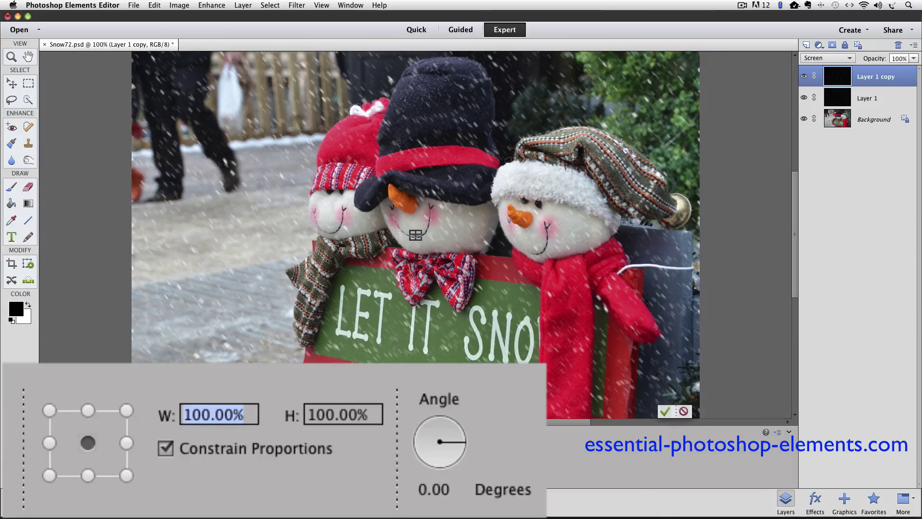
type("175")
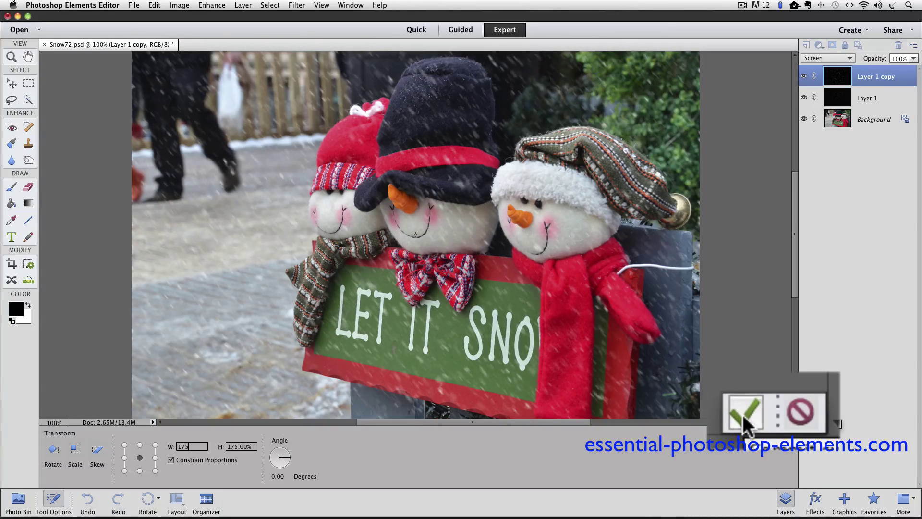
left_click(744, 417)
key("s")
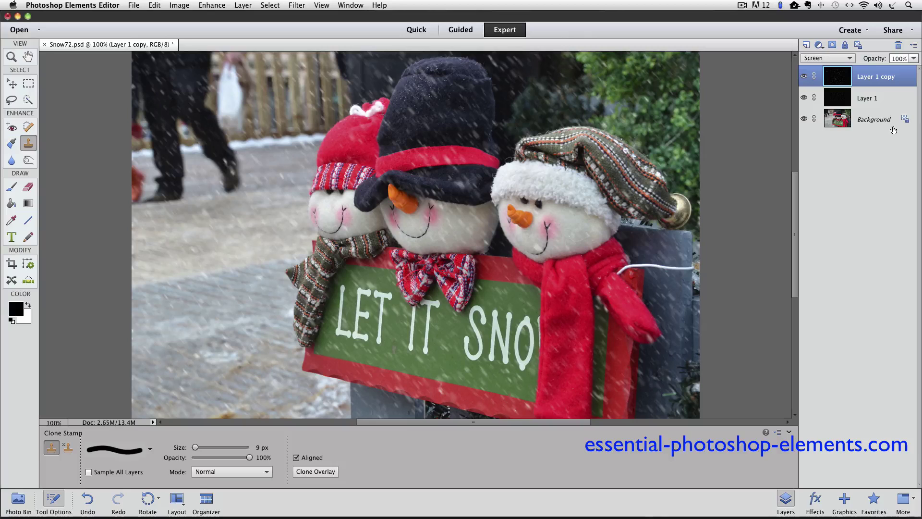
Rename the Layer 1 copy layer to 'Large flakes'.
double_click(874, 75)
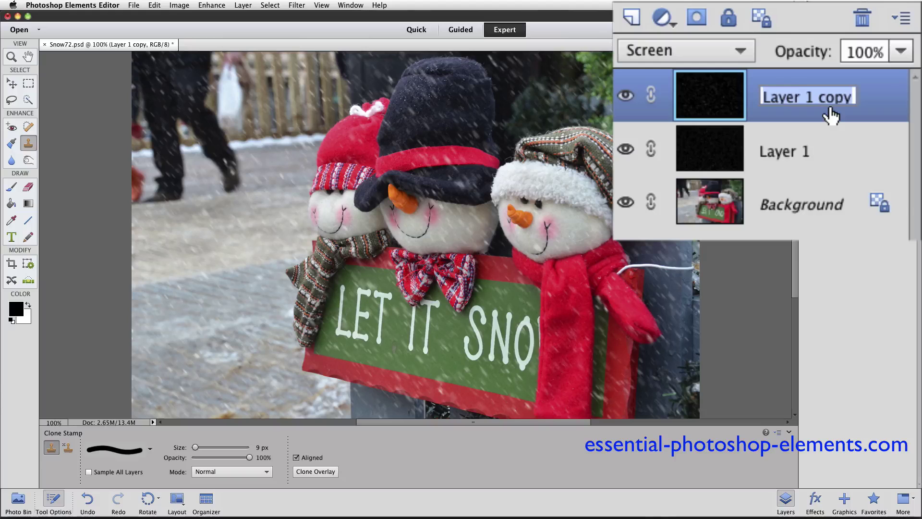
type("Large f")
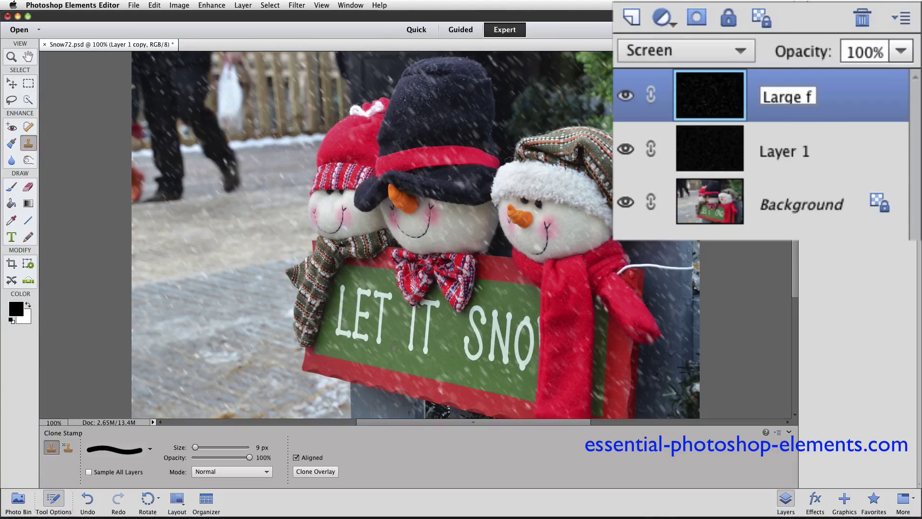
type("lakes")
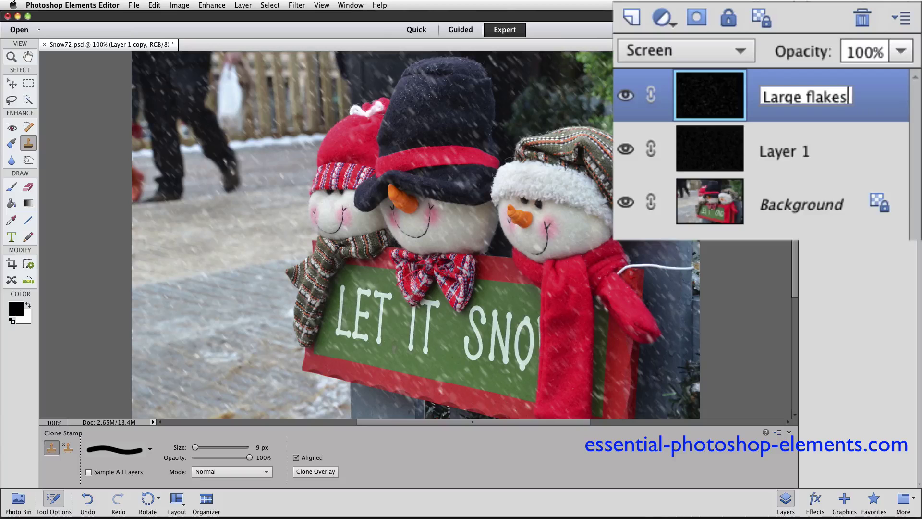
key("Return")
Rename Layer 1 to 'small flakes'.
left_click(785, 159)
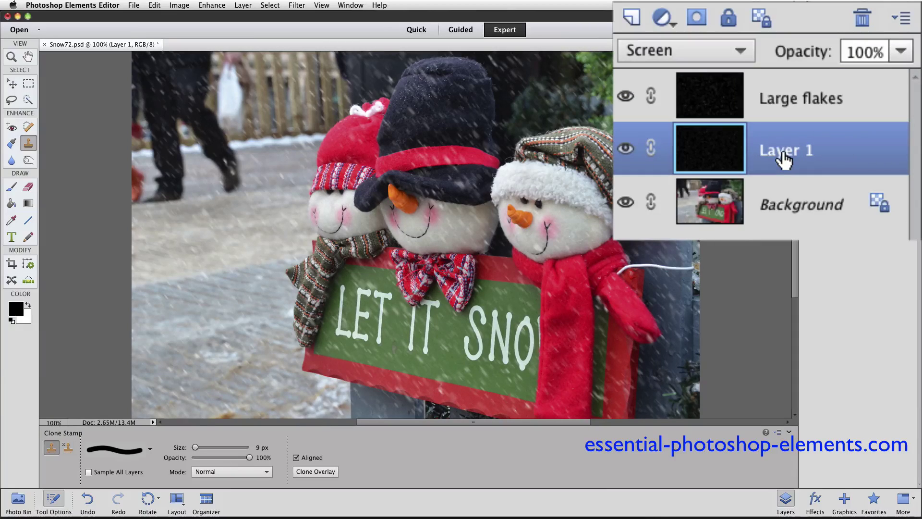
double_click(781, 150)
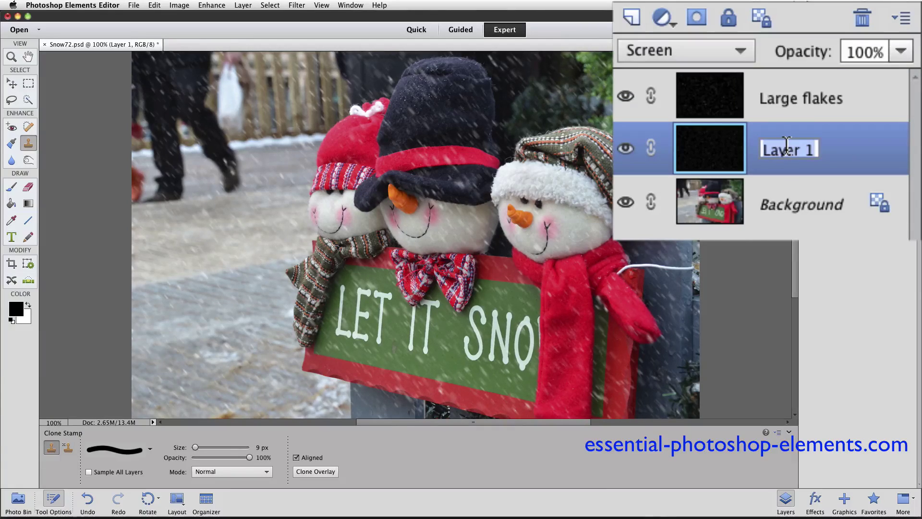
type("small f")
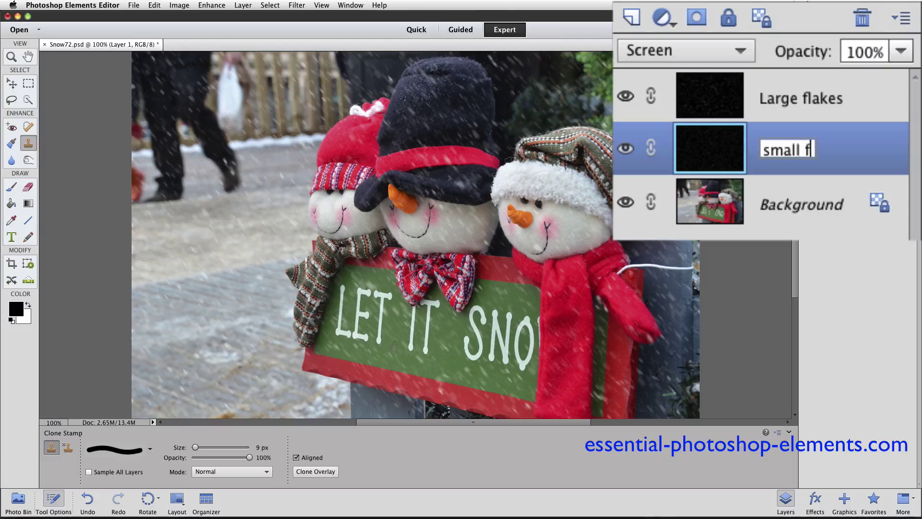
type("lakes")
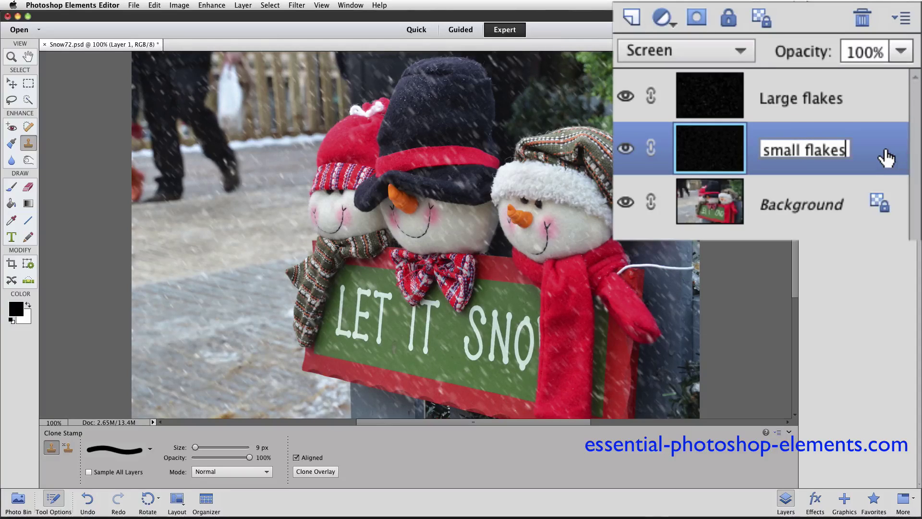
Confirm the 'small flakes' name, duplicate it, and toggle the copy's visibility to compare.
key("Return")
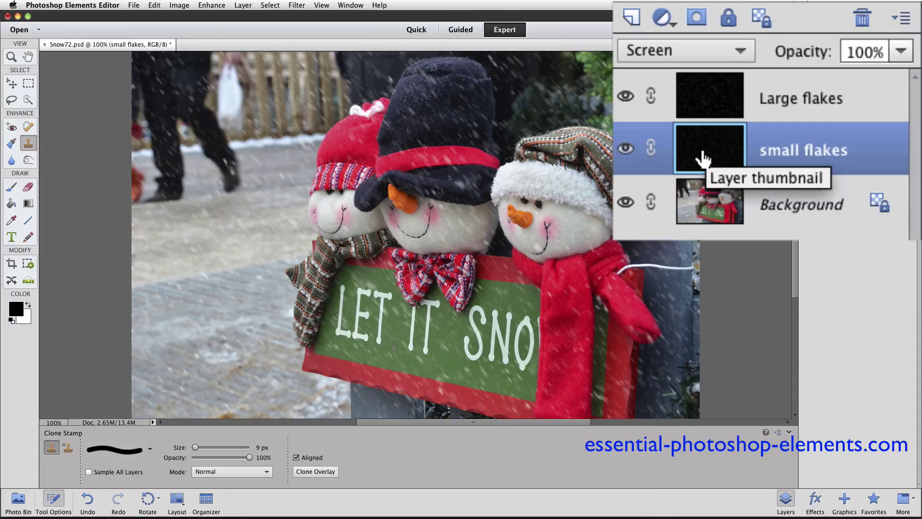
left_click_drag(703, 158, 630, 23)
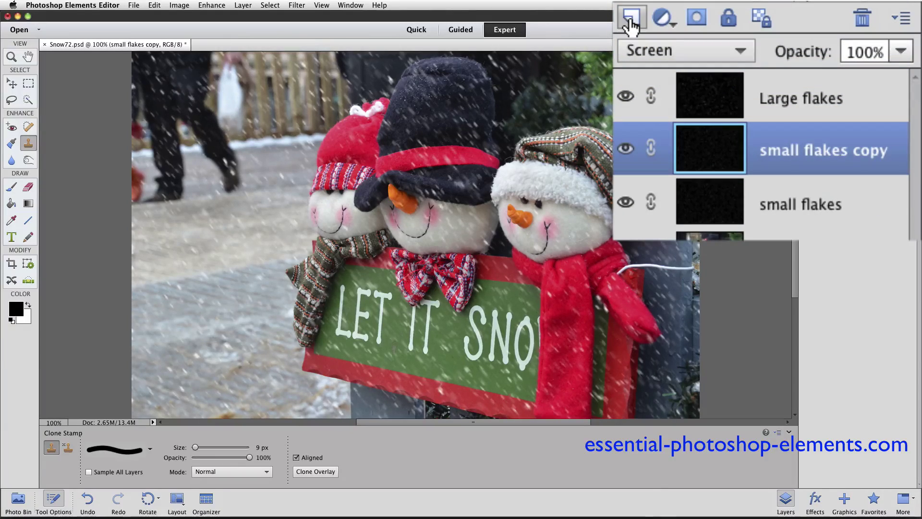
left_click(625, 149)
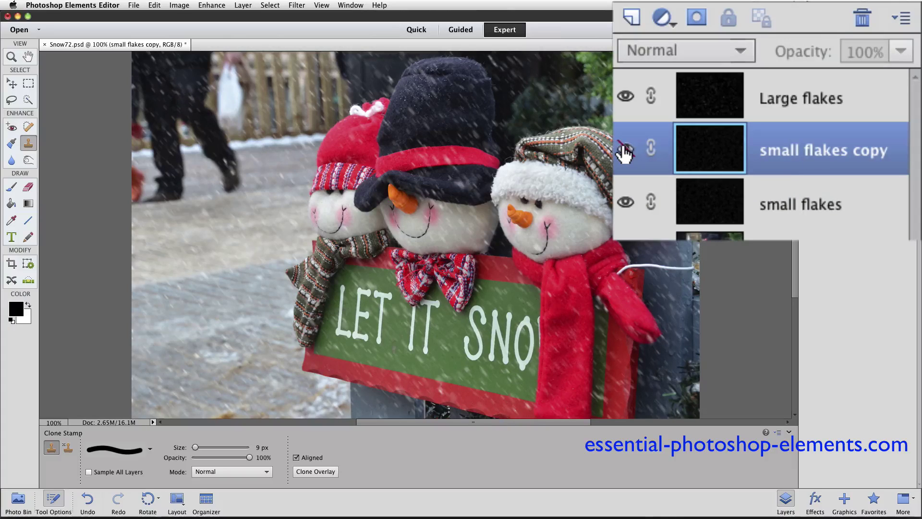
left_click(625, 152)
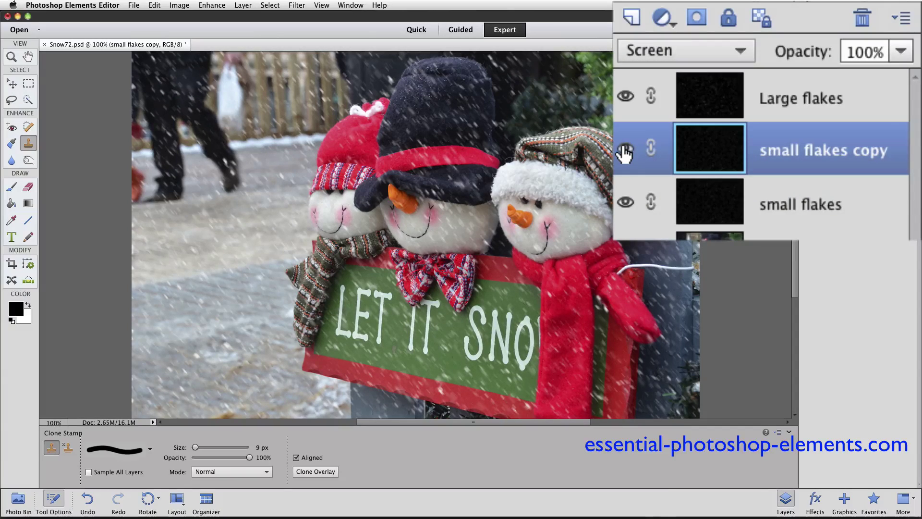